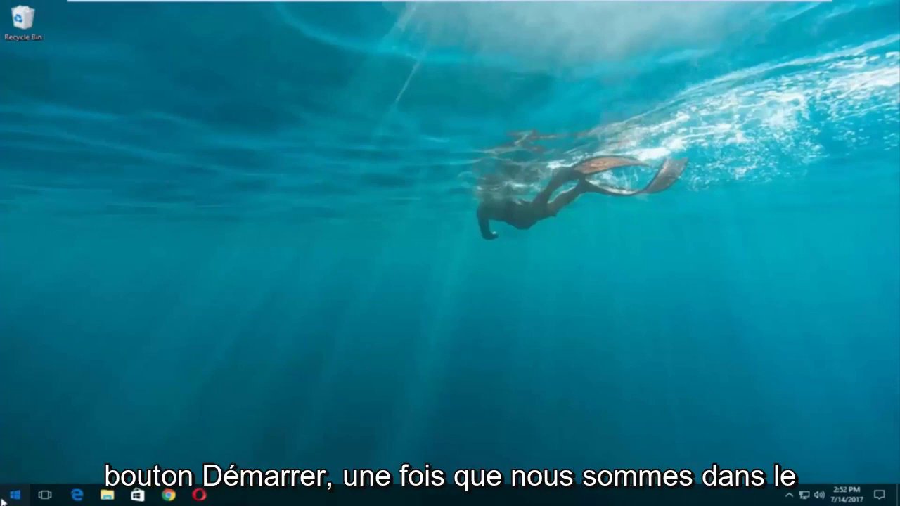
# Search the Start menu for 'reset'.
pyautogui.click(3, 500)
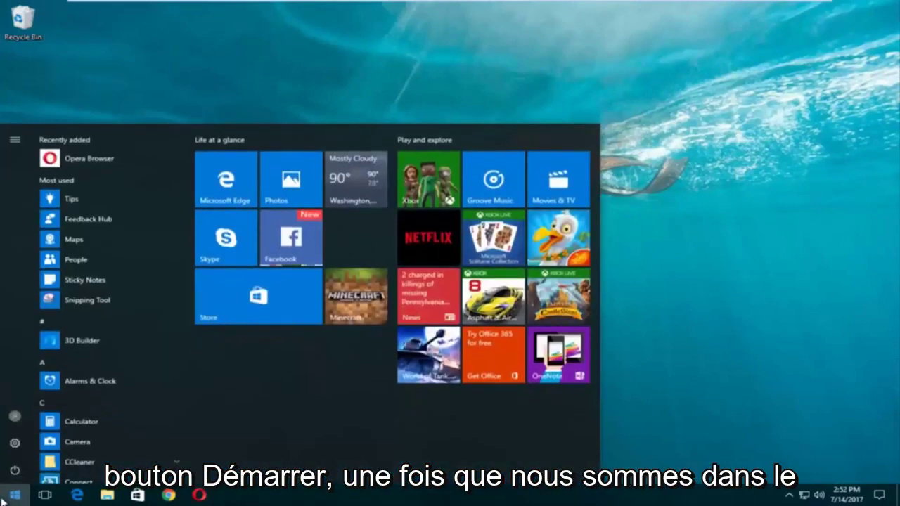
pyautogui.write('r')
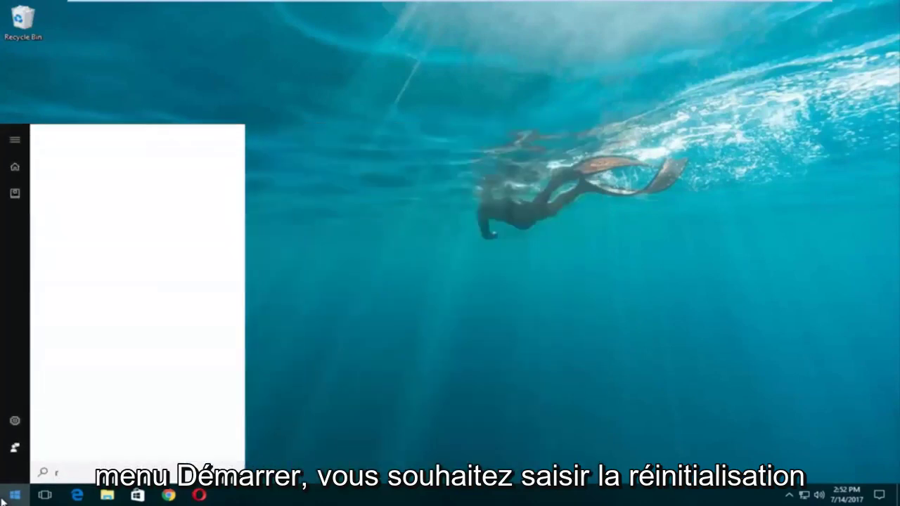
pyautogui.write('eset')
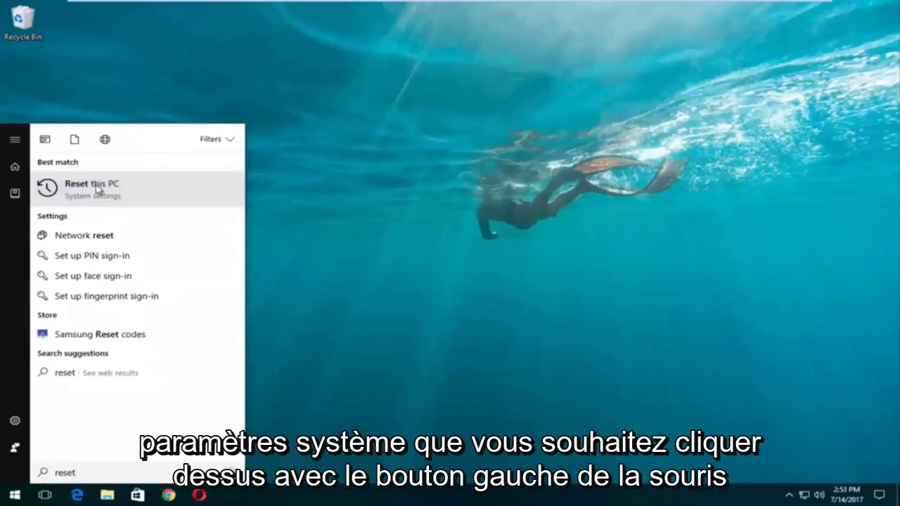
# Open the Recovery page from the Reset this PC result and try Get started.
pyautogui.click(99, 187)
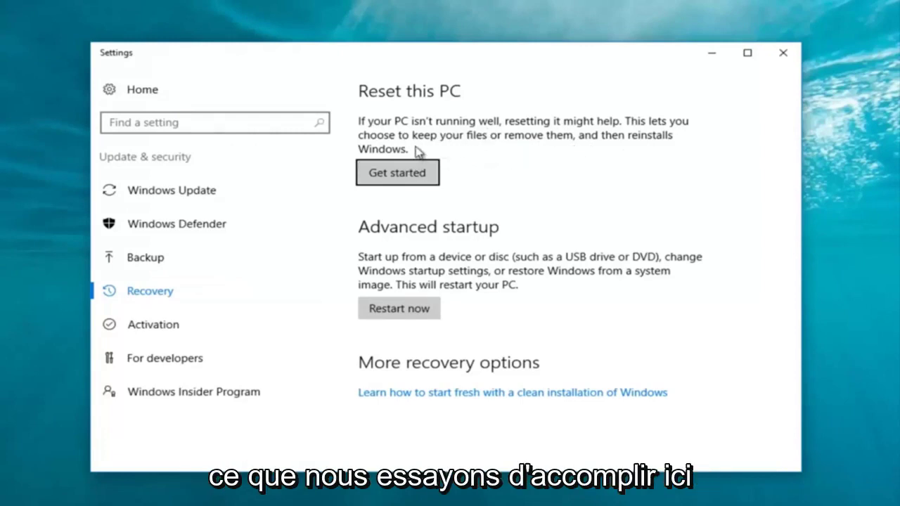
pyautogui.click(401, 176)
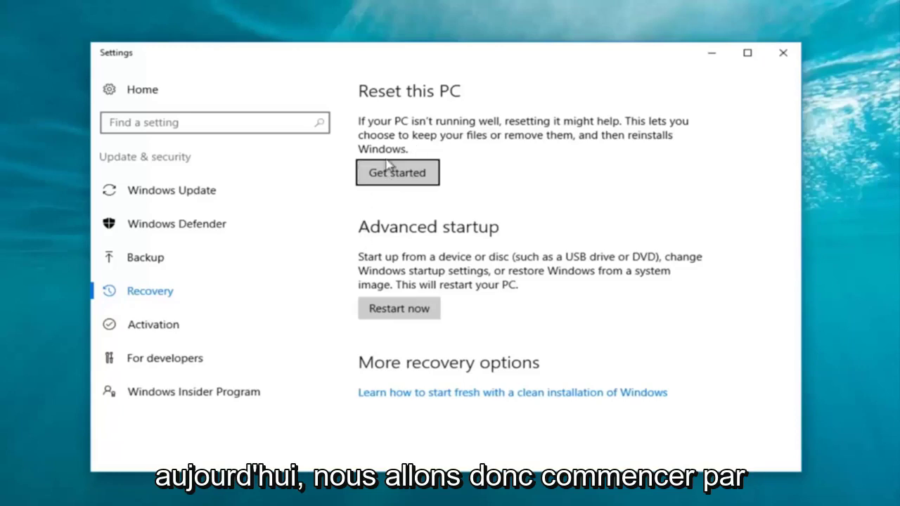
pyautogui.click(396, 176)
pyautogui.click(398, 175)
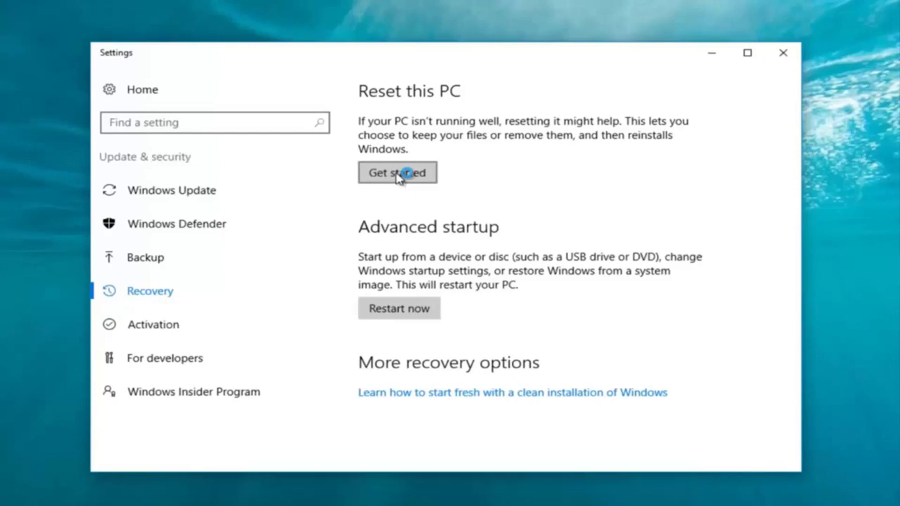
# Start Reset this PC and choose the Remove everything option.
pyautogui.click(397, 173)
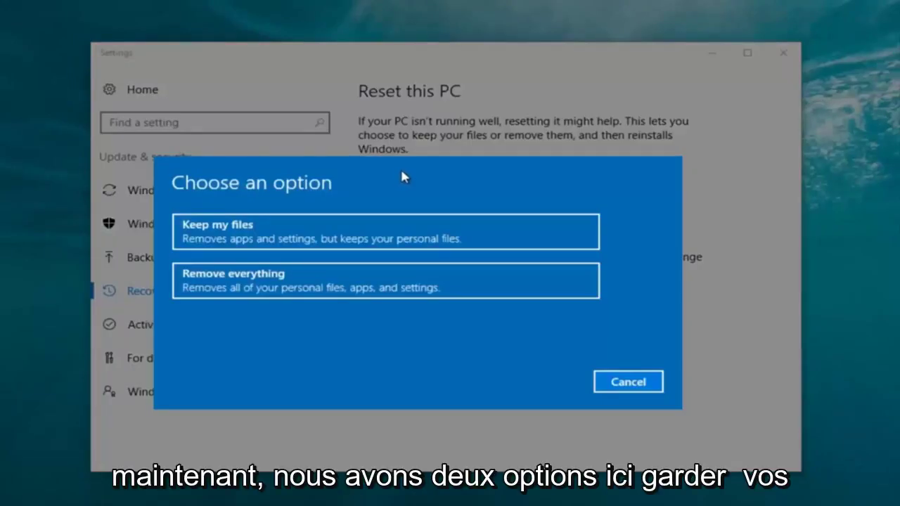
pyautogui.click(236, 289)
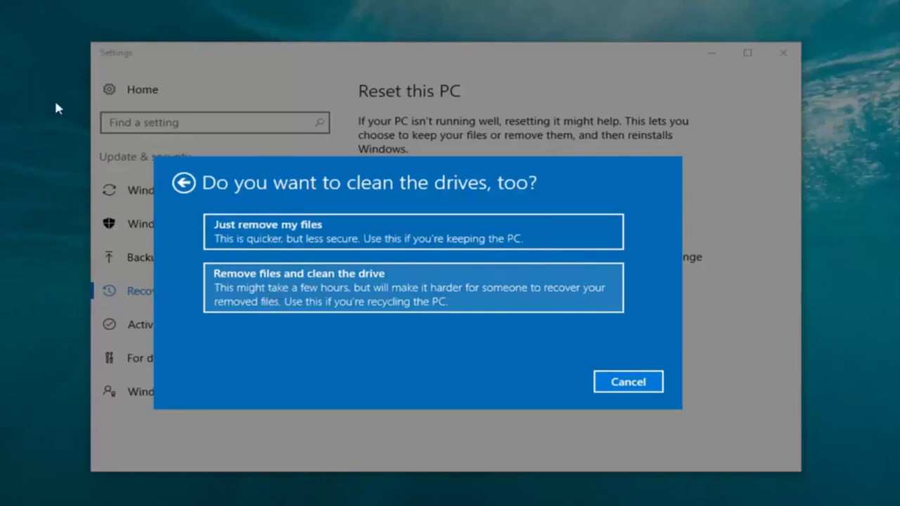
# Choose Just remove my files and confirm Reset to begin resetting the PC.
pyautogui.click(290, 238)
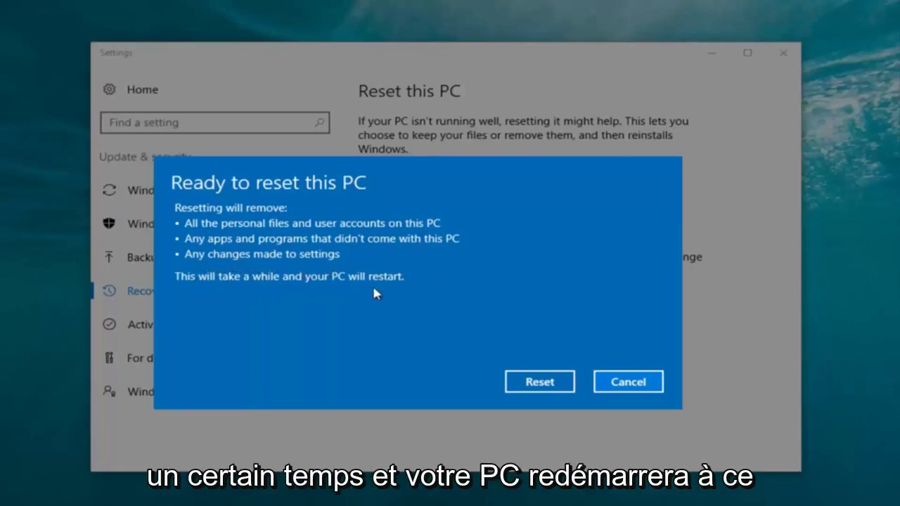
pyautogui.click(532, 384)
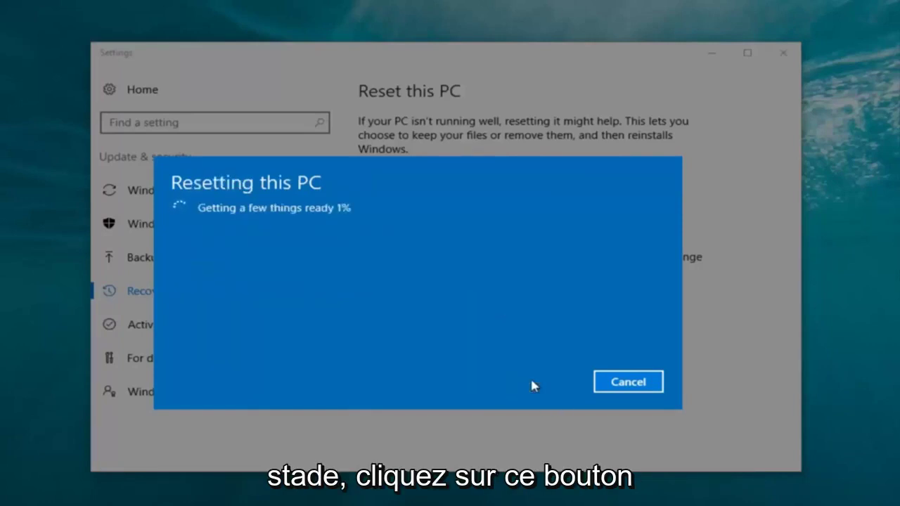
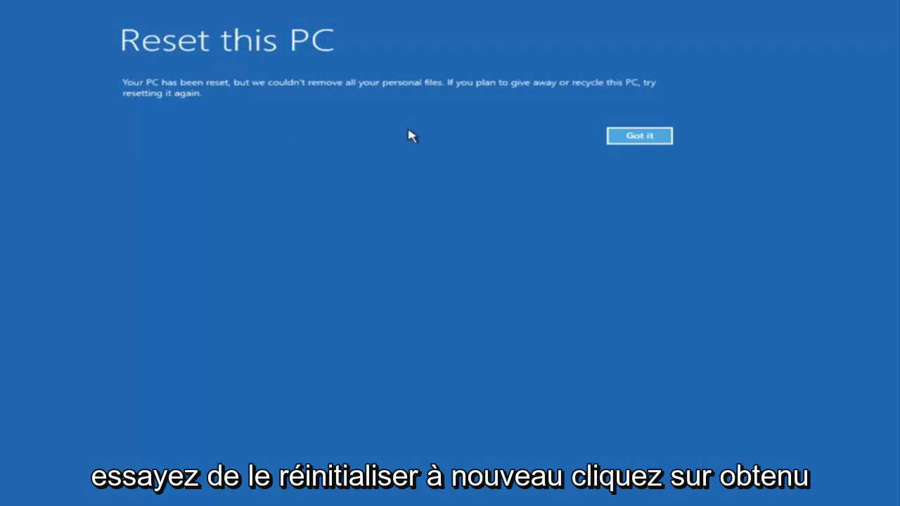
# Dismiss the Reset this PC notice to reach the Hi there setup page.
pyautogui.click(639, 136)
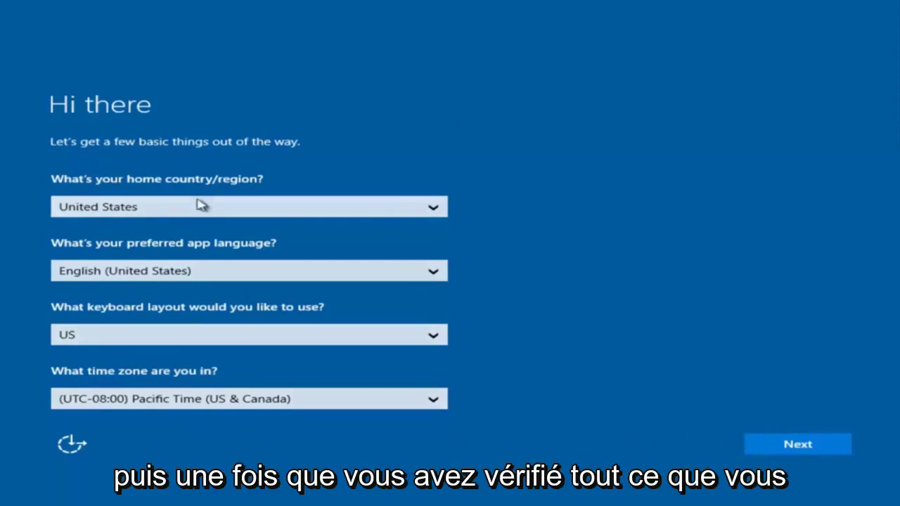
# Keep United States region, English (United States), US keyboard and Pacific Time, then accept the licence terms.
pyautogui.click(795, 453)
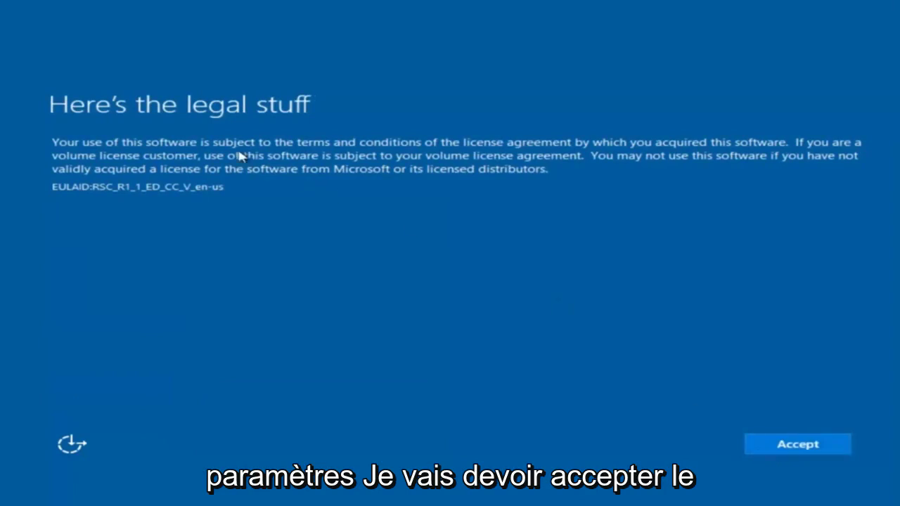
pyautogui.click(815, 447)
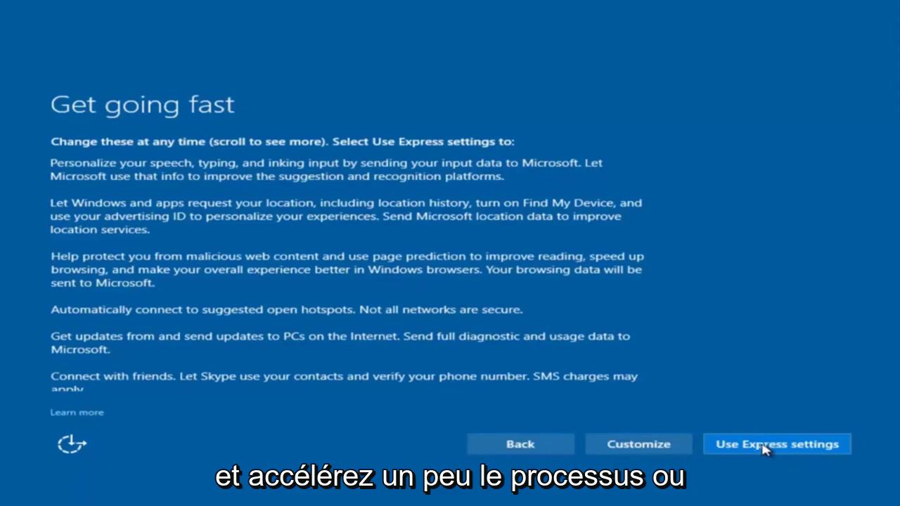
# Customize privacy settings: turn off sending speech, typing and inking input, and leave the rest unchanged.
pyautogui.click(638, 446)
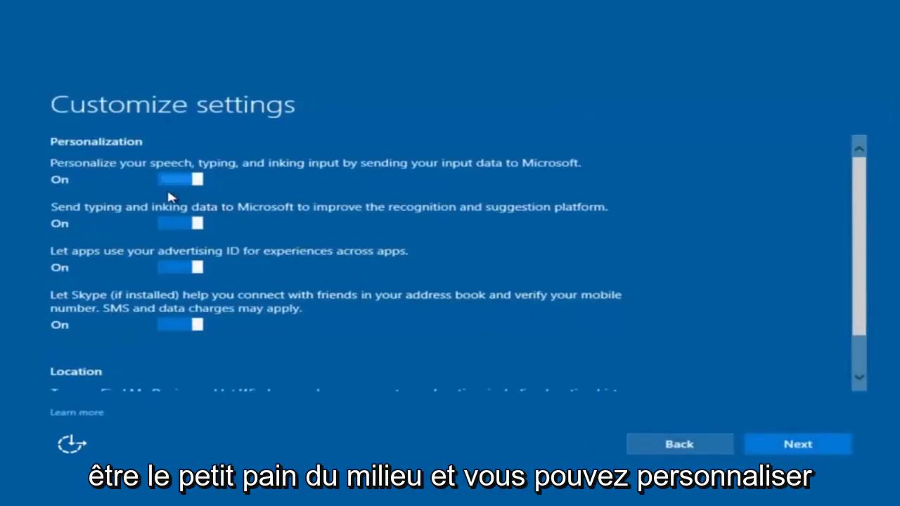
pyautogui.scroll(-2, 171, 195)
pyautogui.scroll(2, 260, 240)
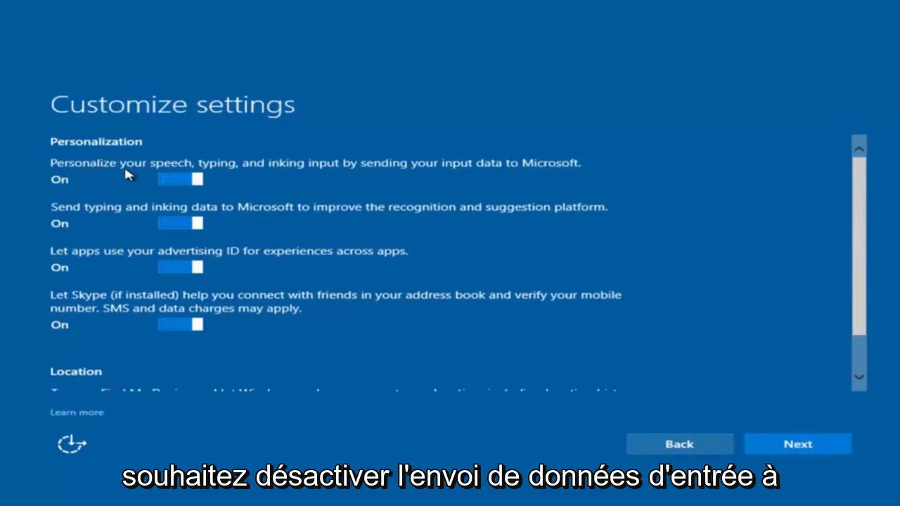
pyautogui.click(191, 181)
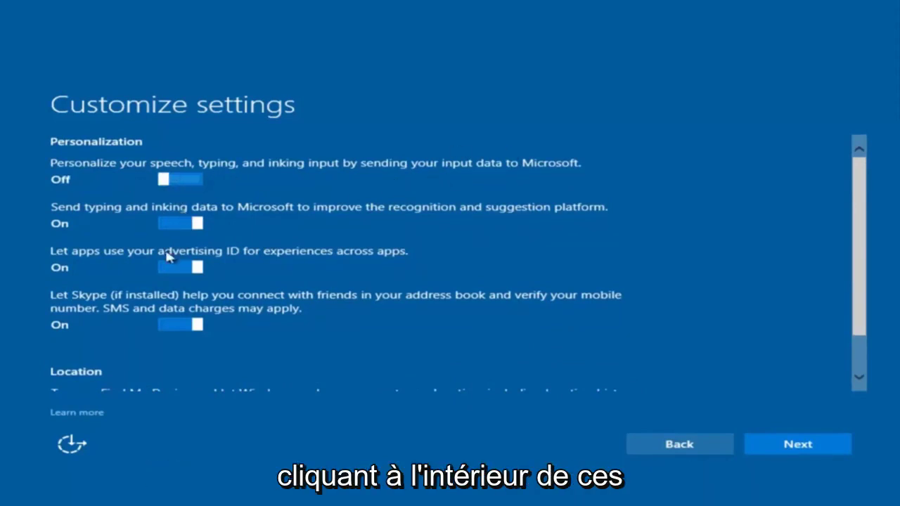
pyautogui.scroll(-3, 180, 284)
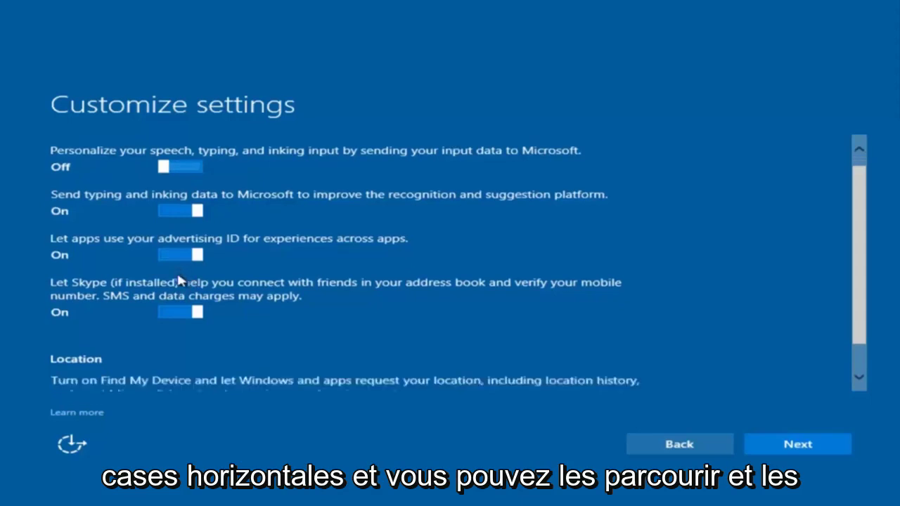
pyautogui.scroll(3, 211, 194)
pyautogui.scroll(-3, 211, 328)
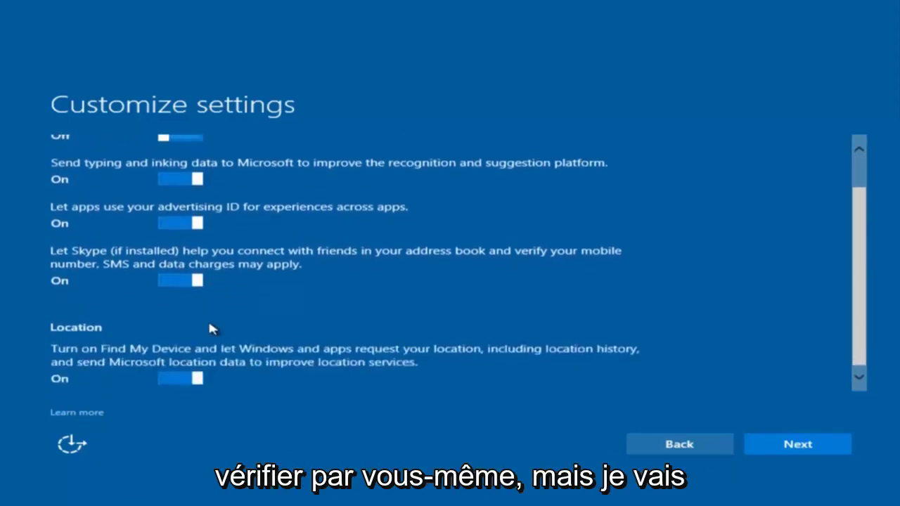
pyautogui.scroll(3, 226, 296)
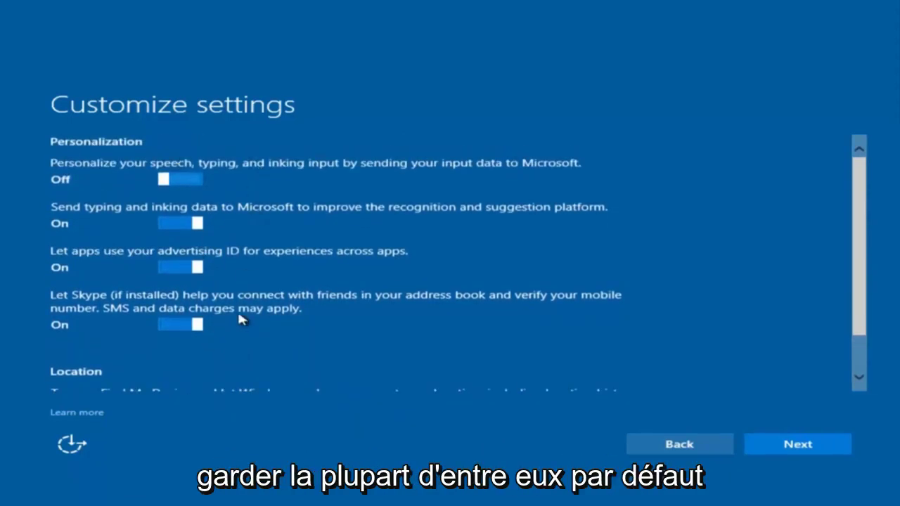
pyautogui.click(783, 450)
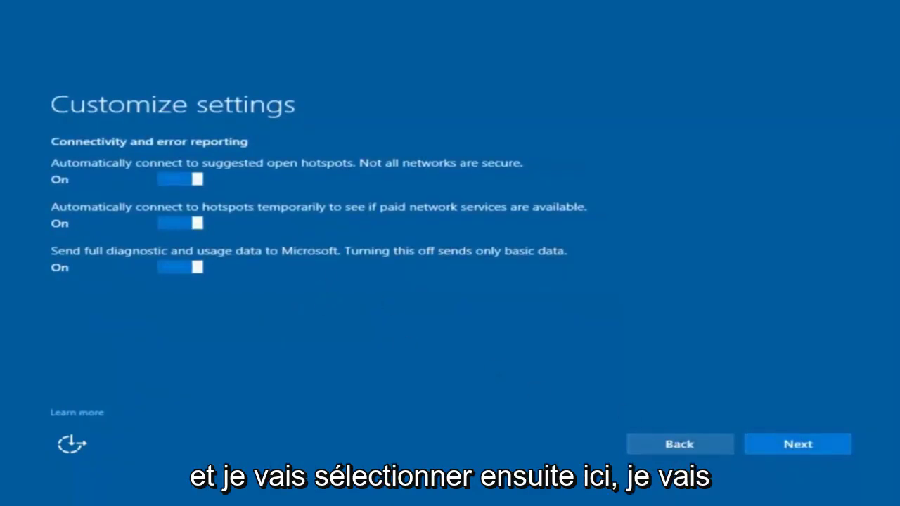
pyautogui.click(797, 450)
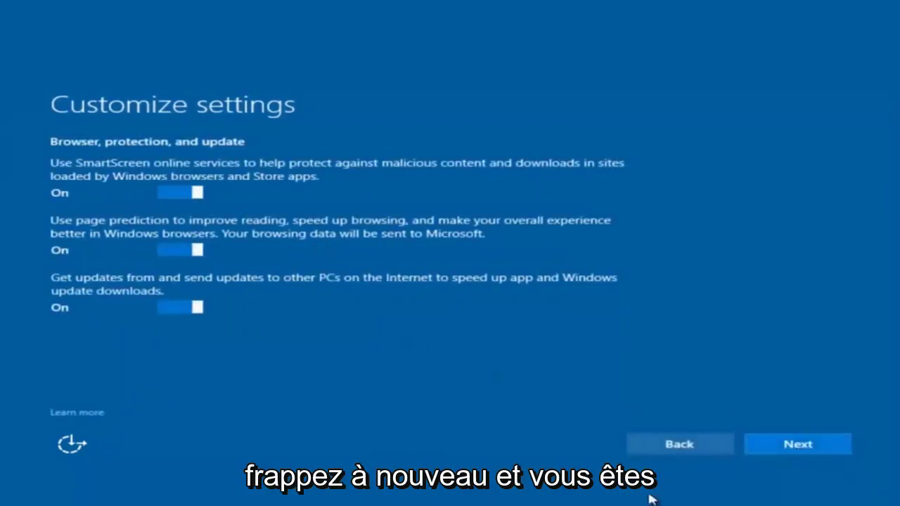
pyautogui.click(789, 451)
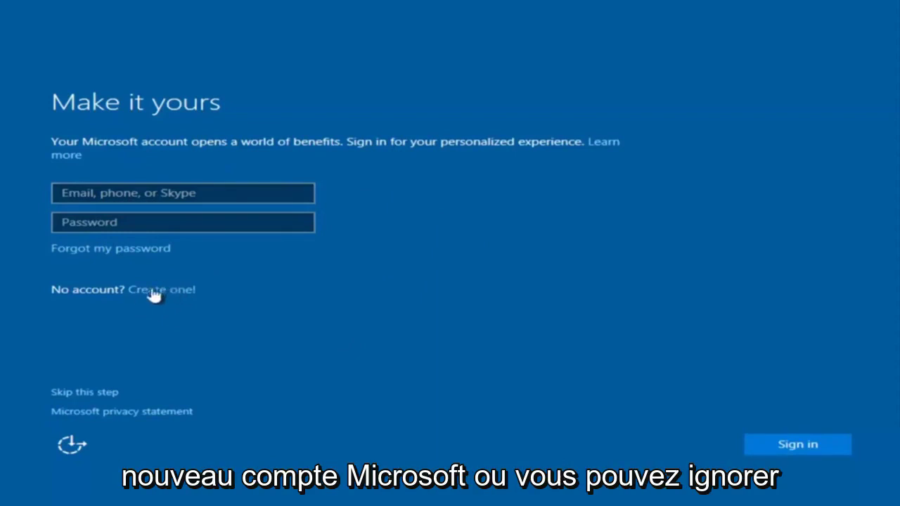
# Skip the Microsoft account and create local user 'example' with a password and a password hint.
pyautogui.click(88, 394)
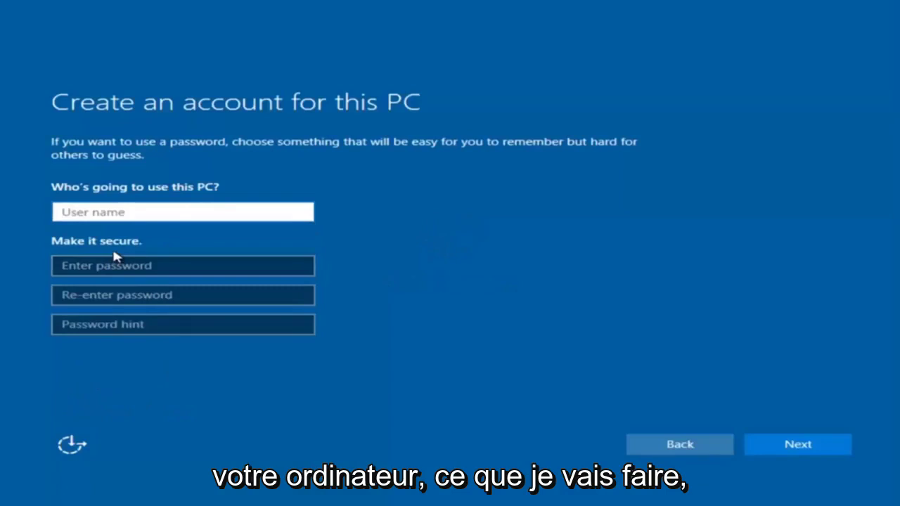
pyautogui.write('examp')
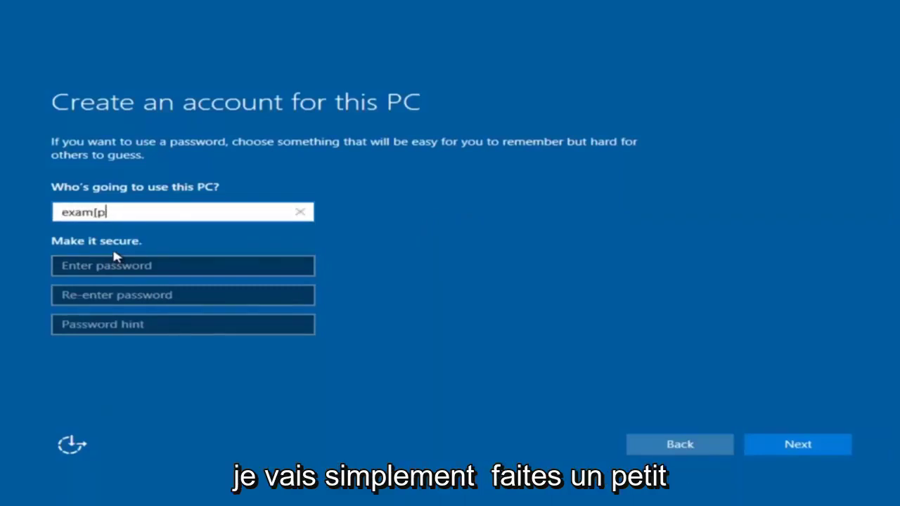
pyautogui.press('BackSpace')
pyautogui.write('ple')
pyautogui.click(113, 268)
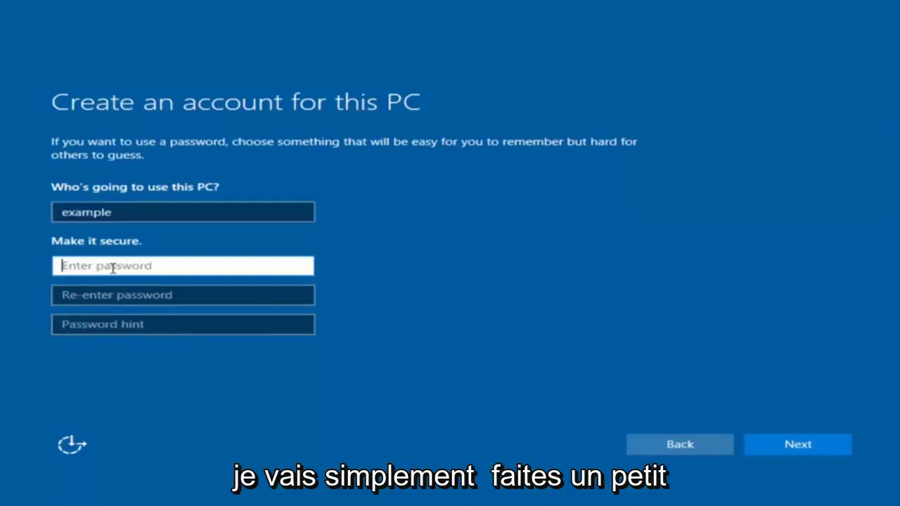
pyautogui.write('*********')
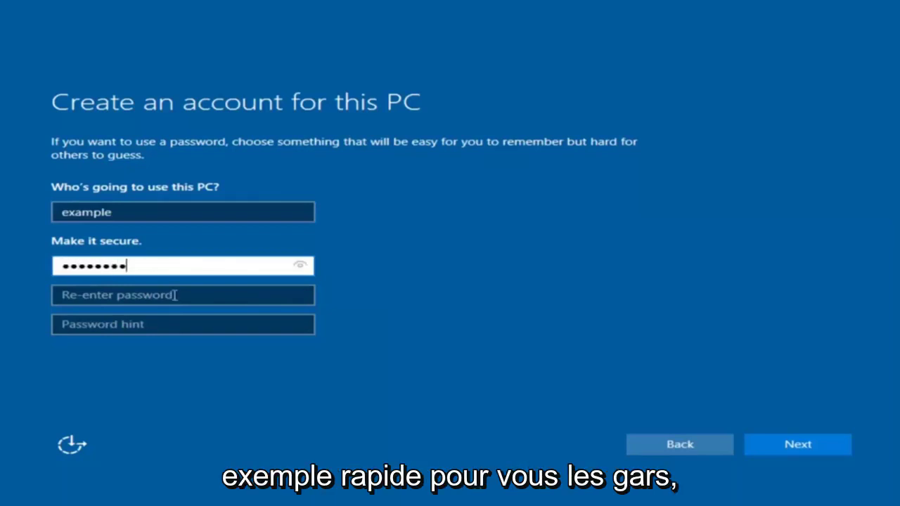
pyautogui.click(175, 295)
pyautogui.write('*****')
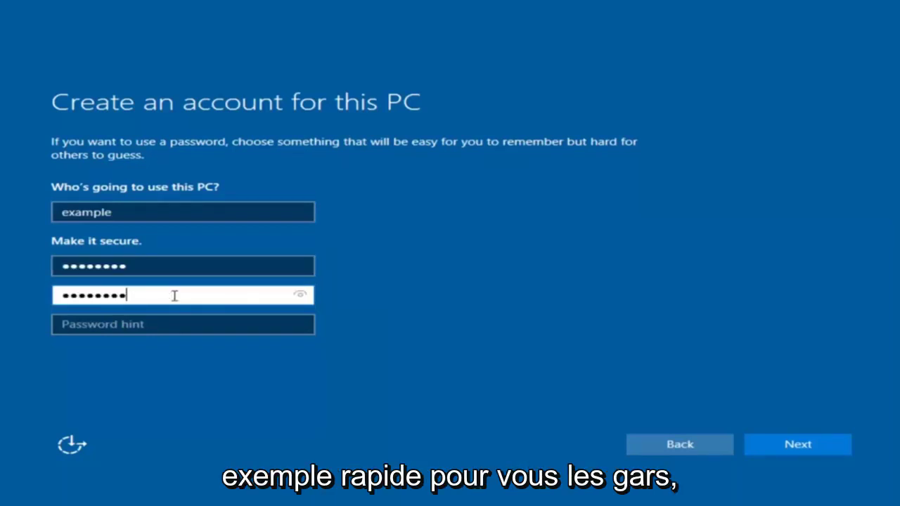
pyautogui.click(161, 326)
pyautogui.write('pass')
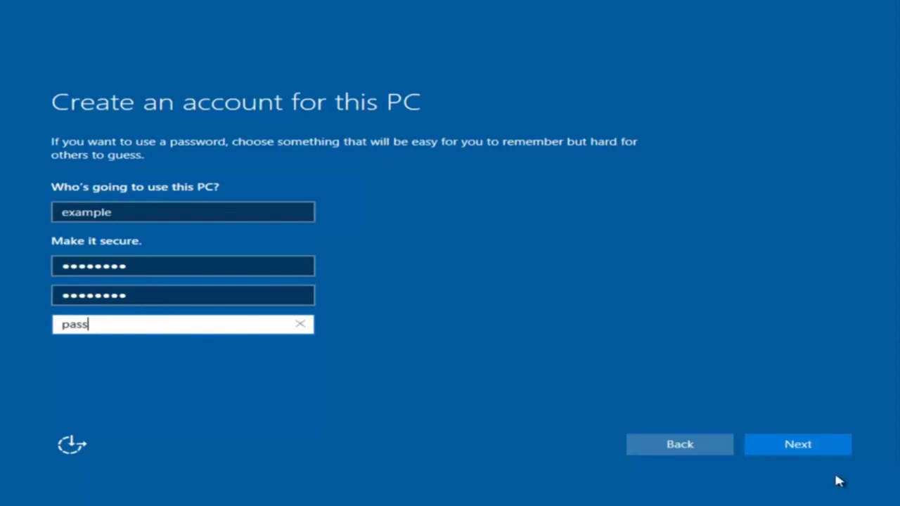
pyautogui.click(814, 453)
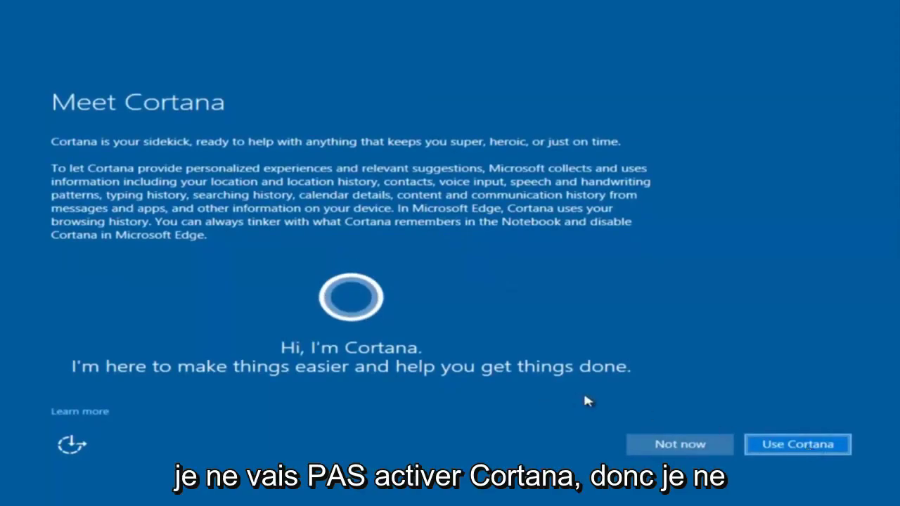
# Decline Cortana and postpone the waiting update to reach the desktop.
pyautogui.click(662, 443)
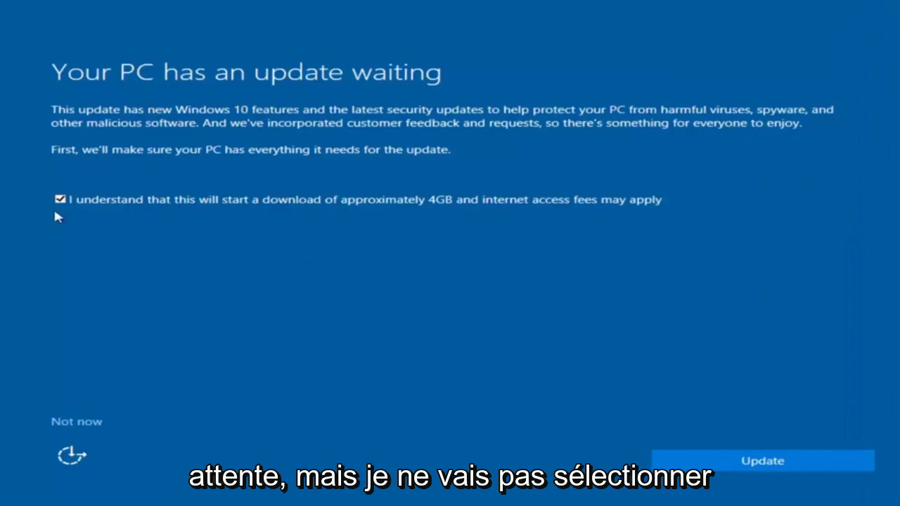
pyautogui.click(75, 422)
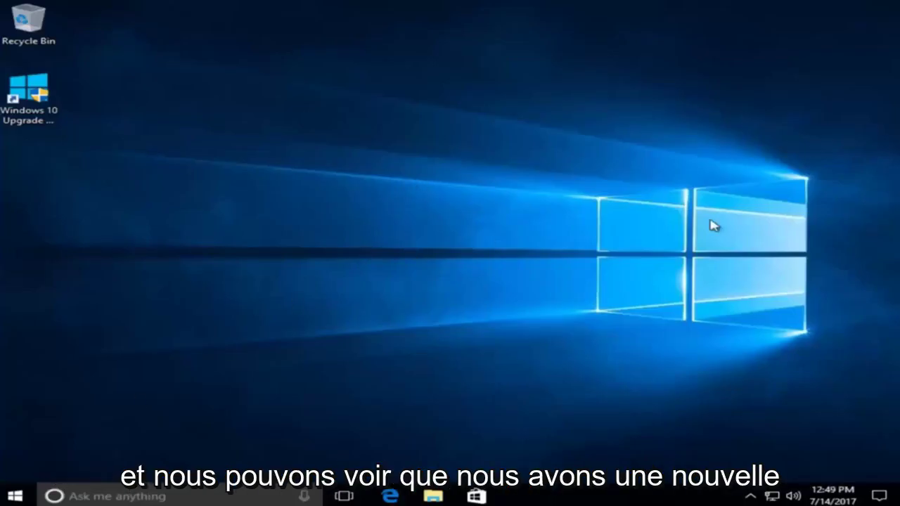